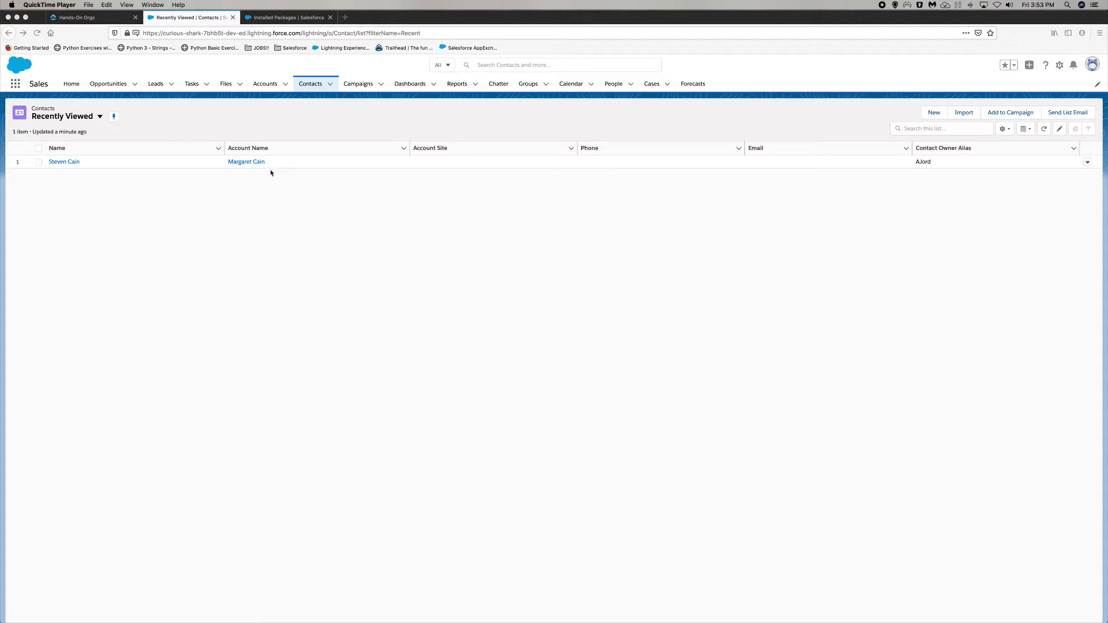
# Step: View the account linked to the recently viewed contact and return to the contacts list
pyautogui.click(247, 165)
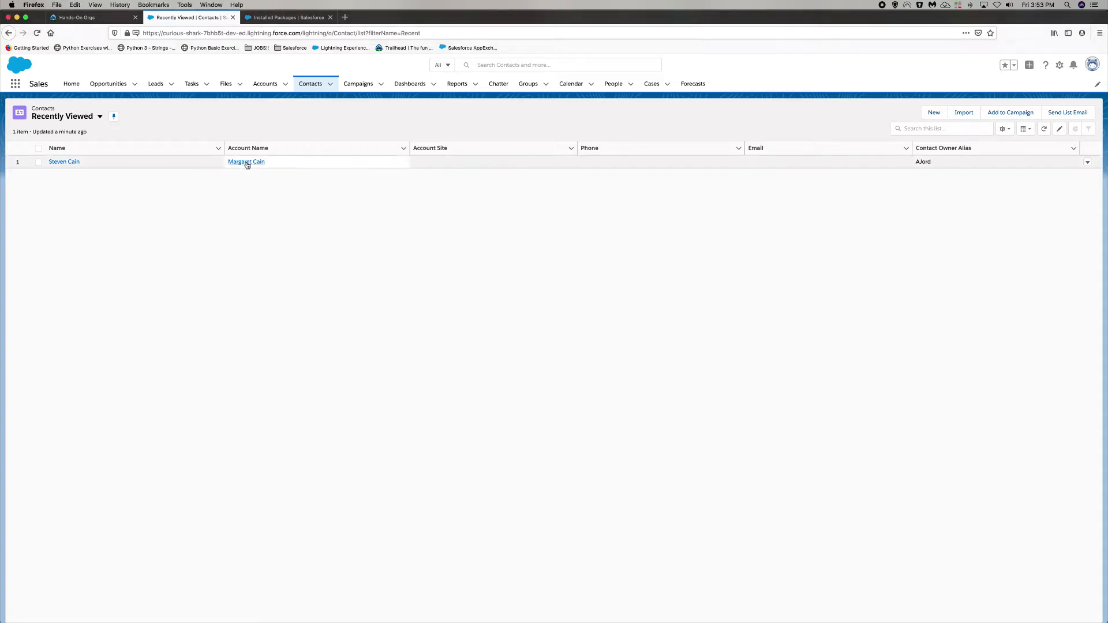
pyautogui.click(247, 165)
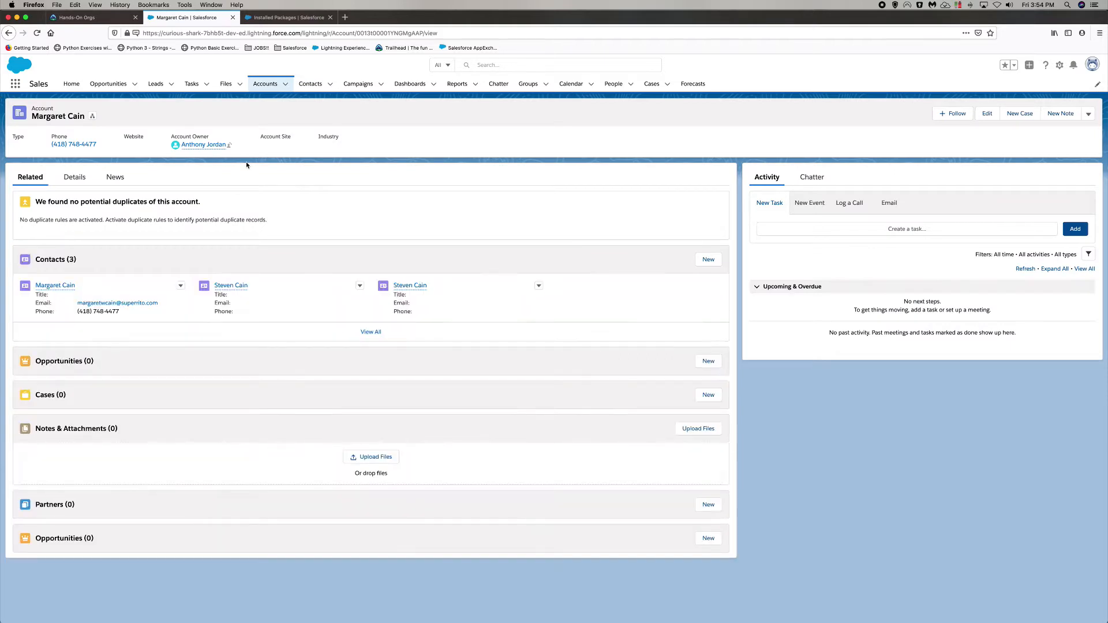
pyautogui.click(314, 85)
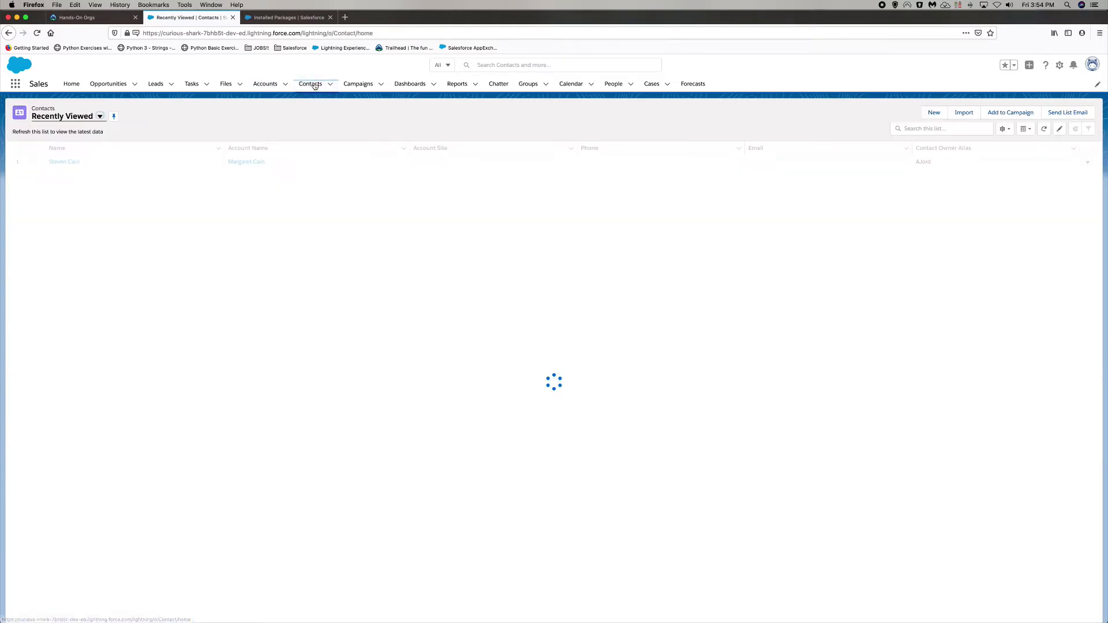
# Step: Check which list views are available for contacts and reload the recently viewed contacts
pyautogui.click(74, 117)
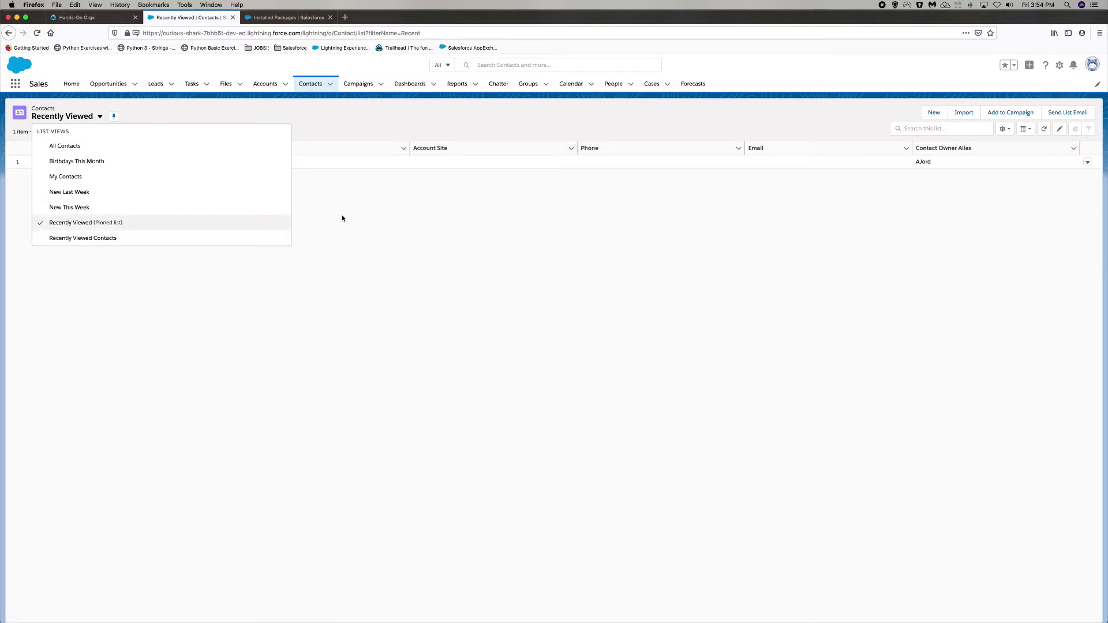
pyautogui.press('Escape')
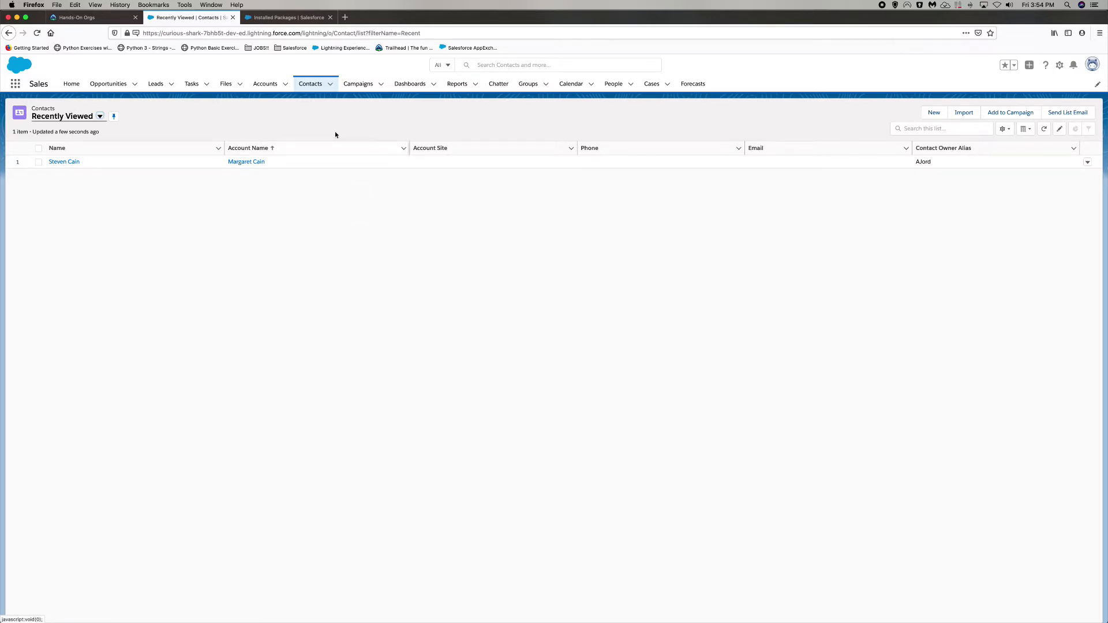
pyautogui.click(311, 87)
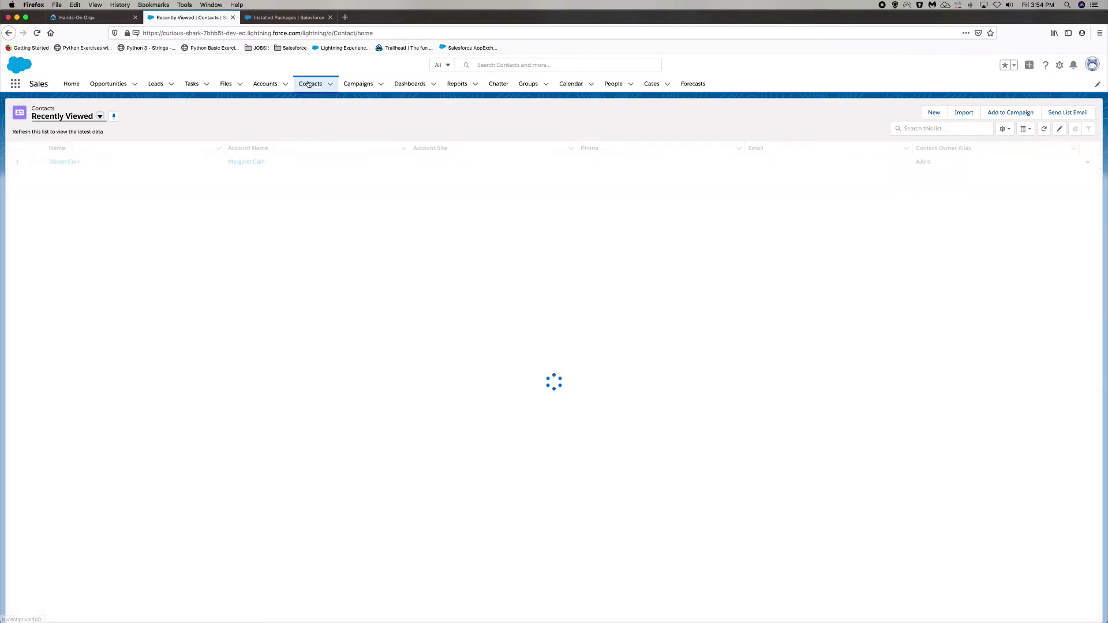
pyautogui.click(64, 116)
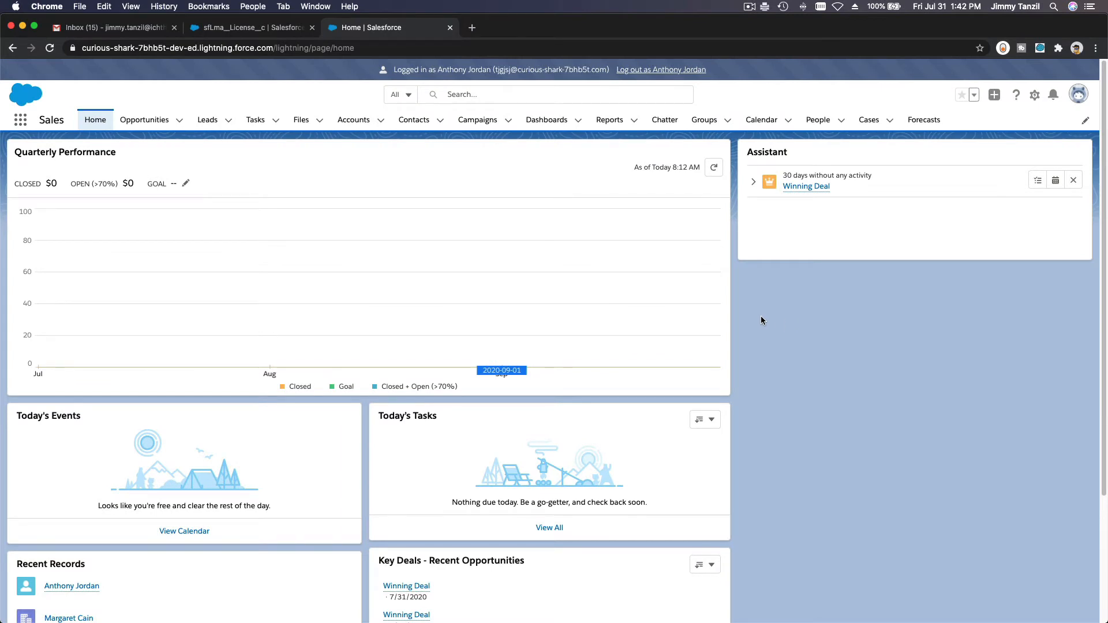
# Step: Open the Contacts list from the home page and review its available list views
pyautogui.click(421, 125)
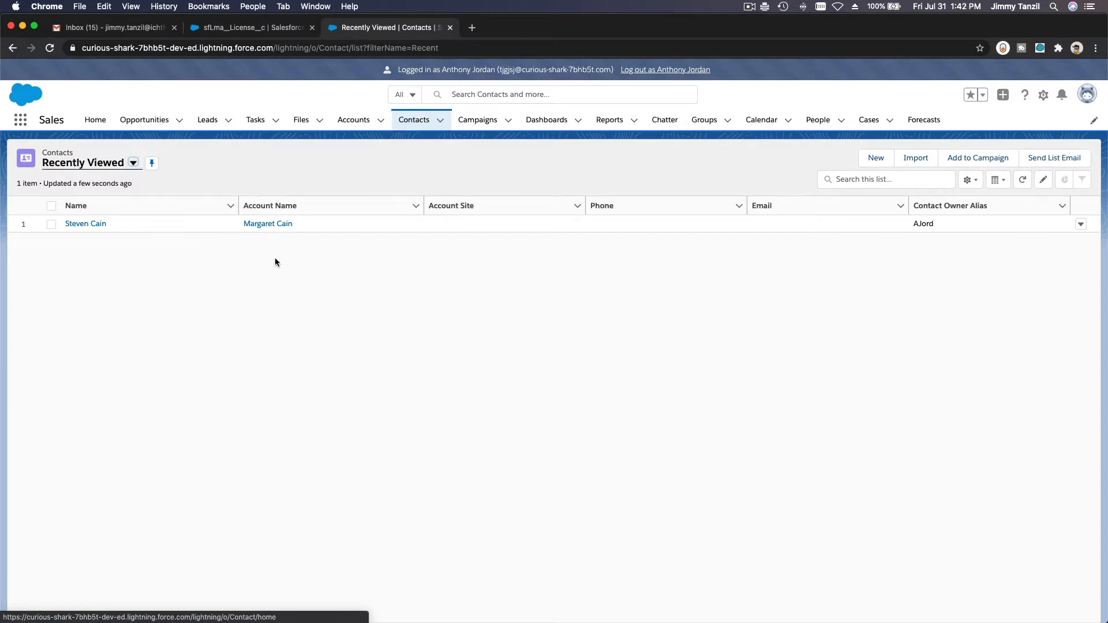
pyautogui.click(132, 165)
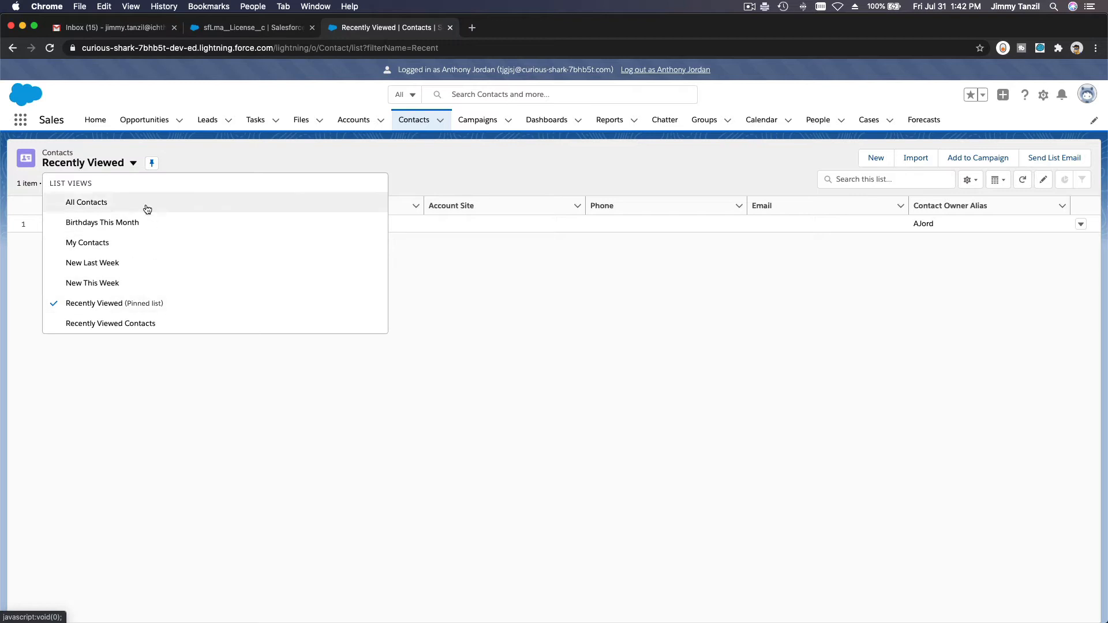
pyautogui.click(163, 350)
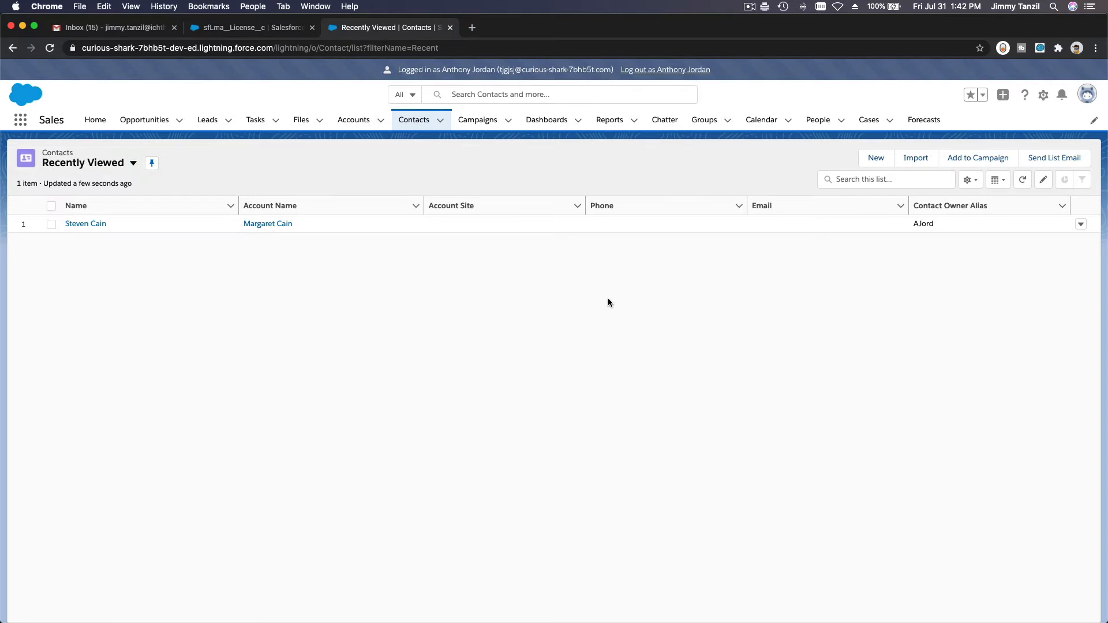
pyautogui.click(133, 163)
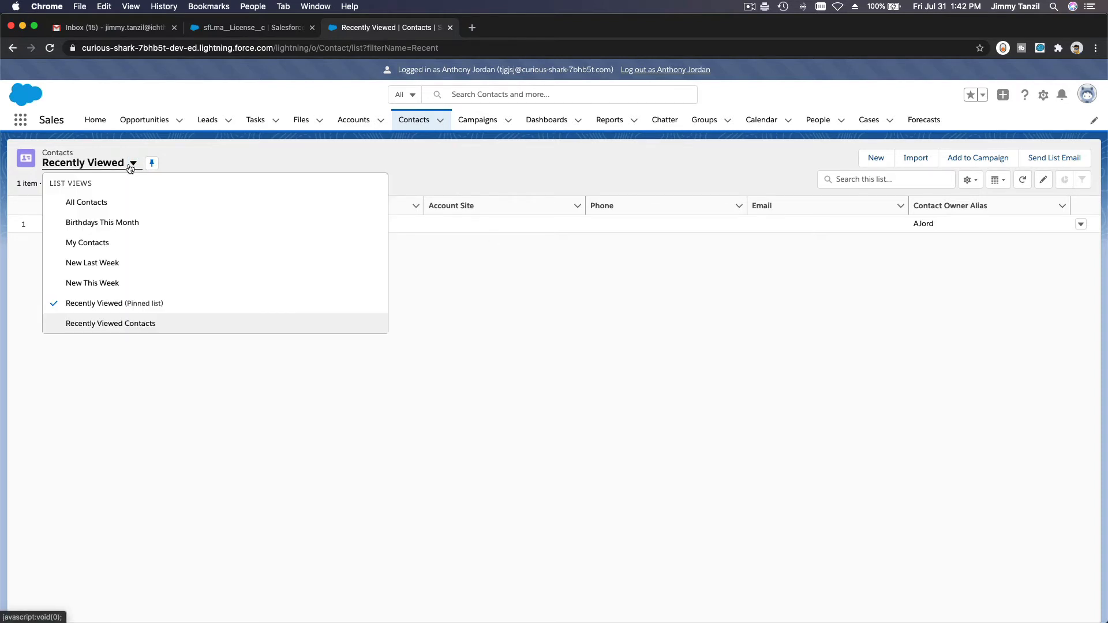
pyautogui.click(271, 156)
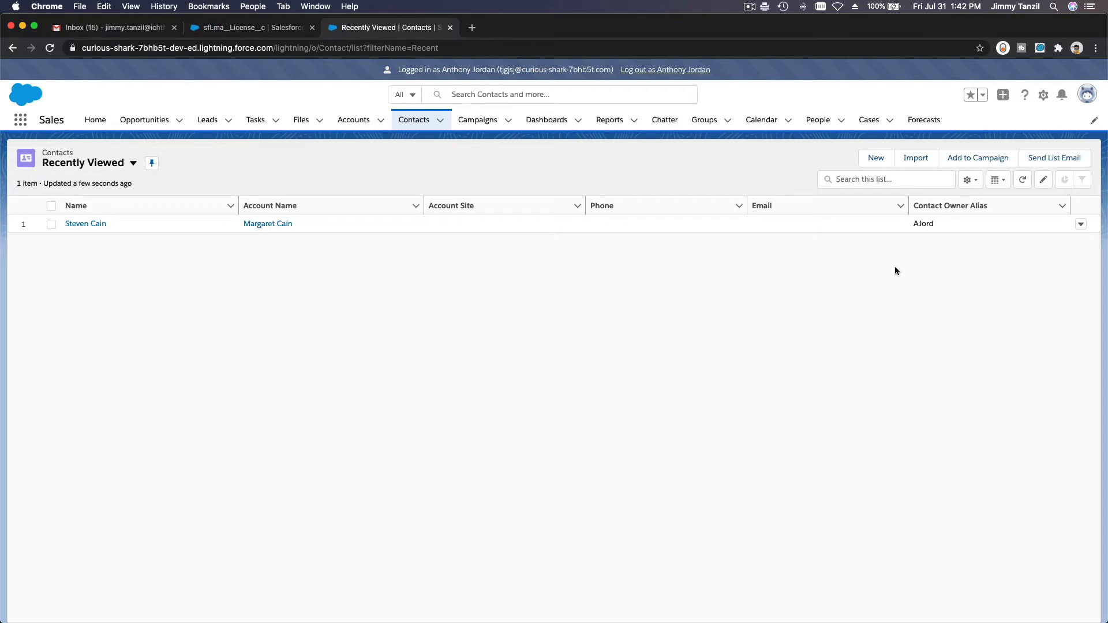
# Step: Create a contacts list view with Students as its list name and API name, visible only to yourself
pyautogui.click(974, 185)
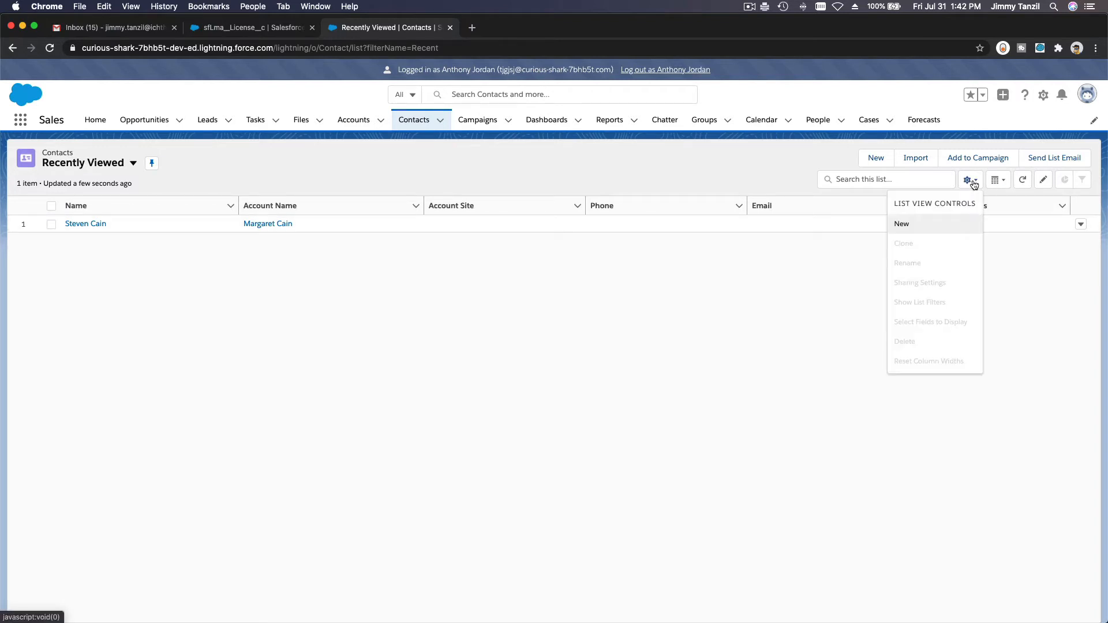
pyautogui.click(914, 224)
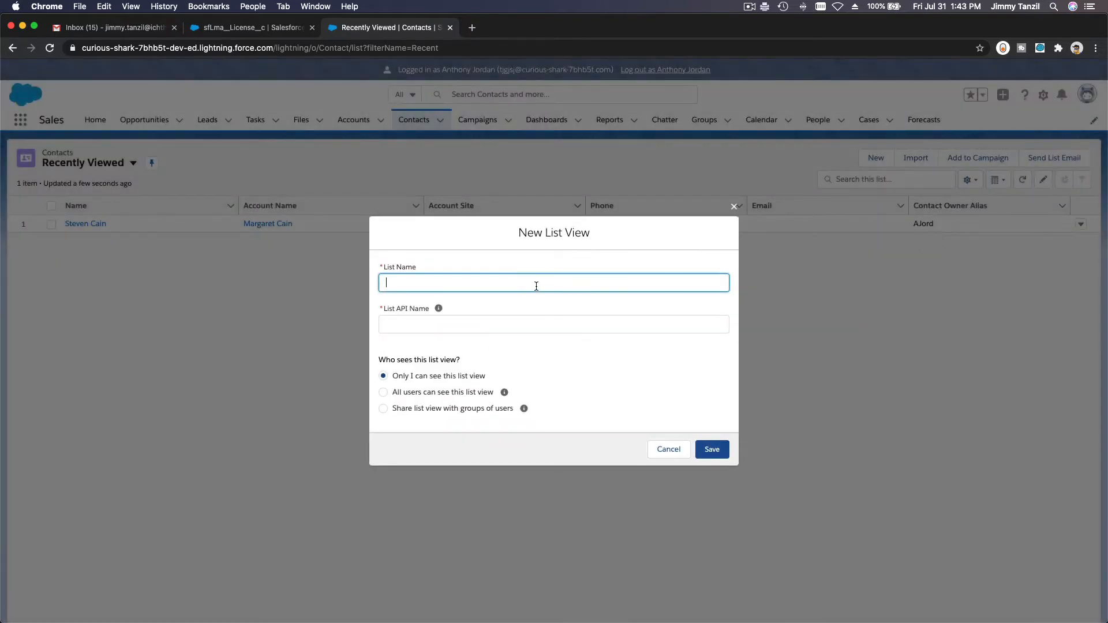
pyautogui.write('Students')
pyautogui.click(439, 308)
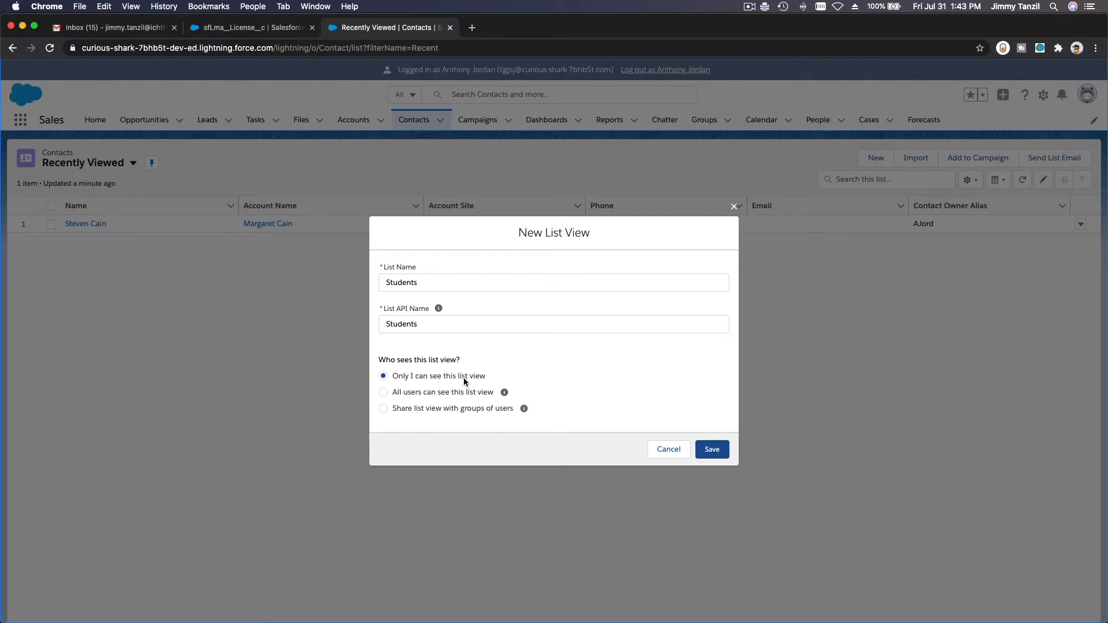
pyautogui.click(712, 449)
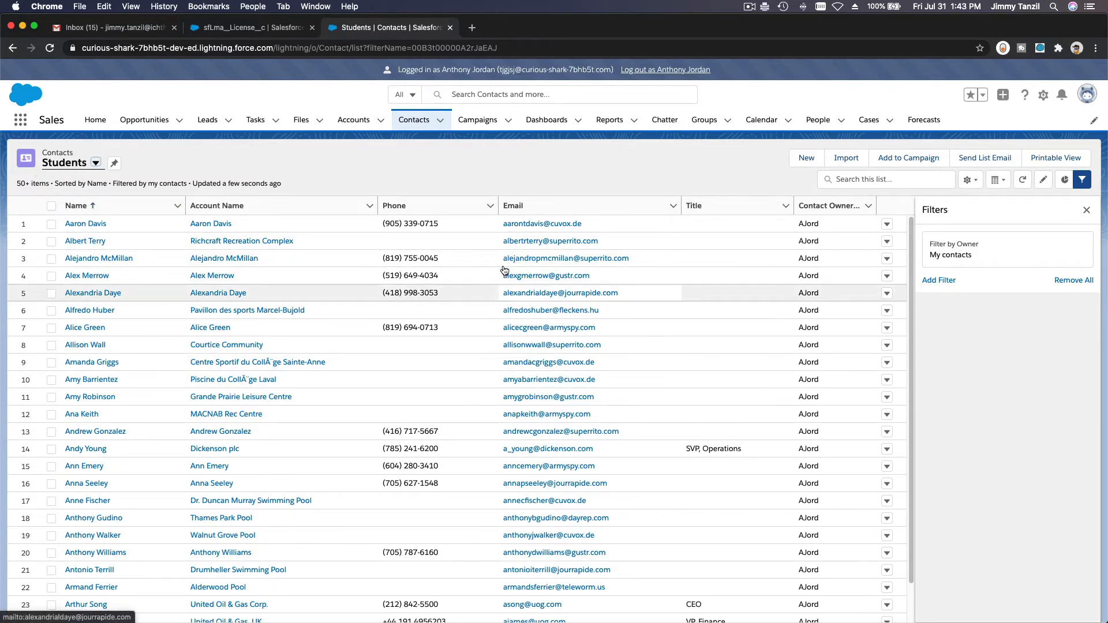
# Step: Add a filter to the Students list view where Contact Record Type equals Student, and save it
pyautogui.click(482, 206)
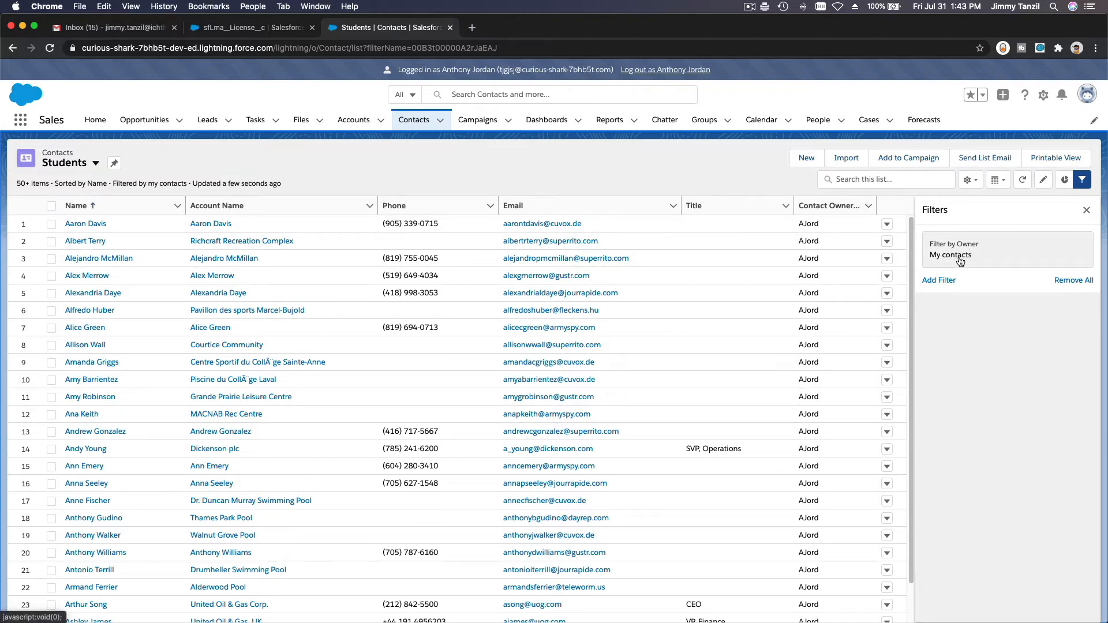
pyautogui.click(938, 281)
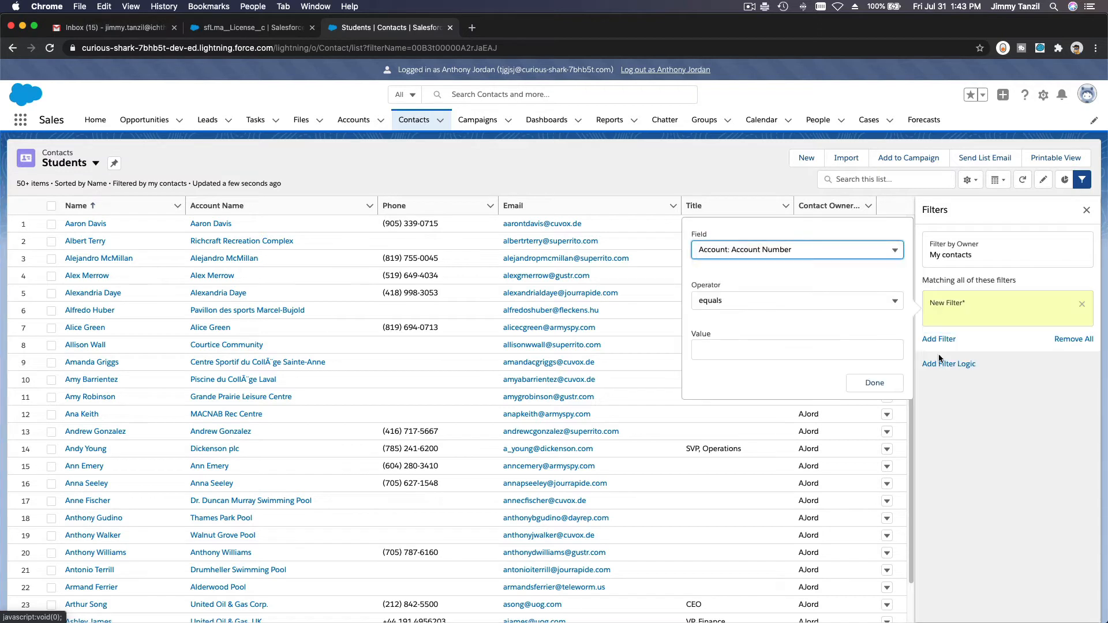
pyautogui.click(758, 250)
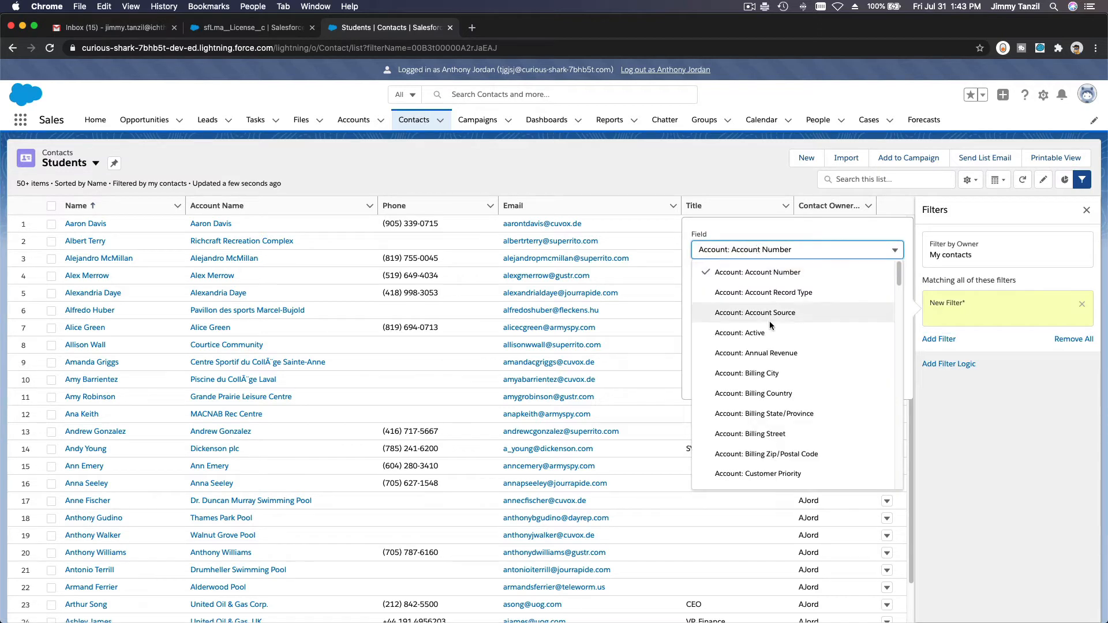
pyautogui.scroll(-5, 771, 327)
pyautogui.scroll(-10, 771, 327)
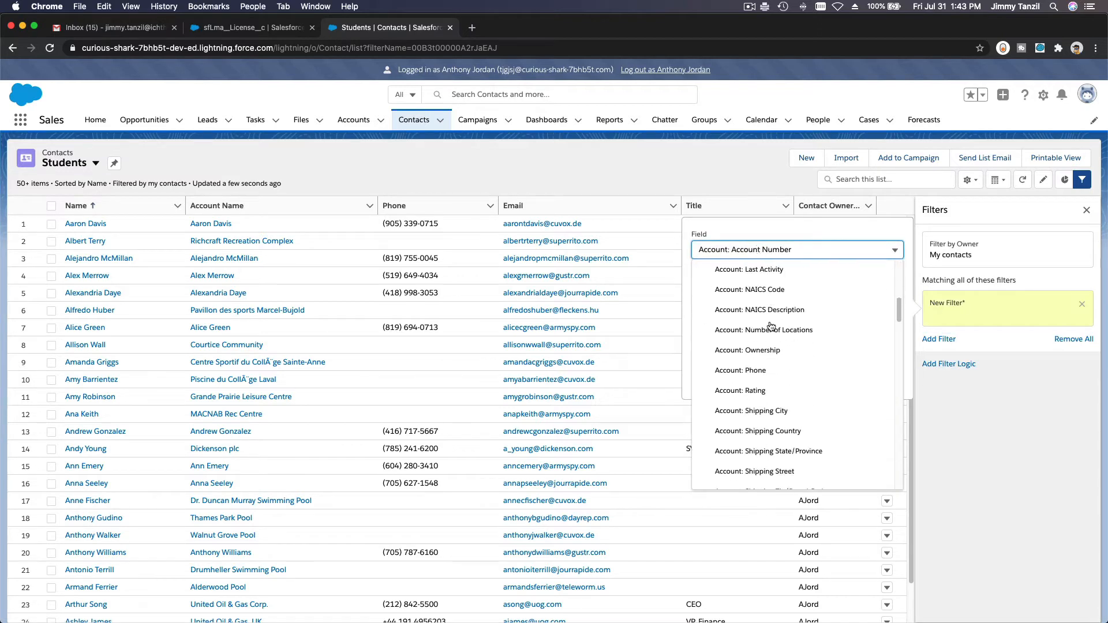
pyautogui.scroll(-3, 771, 327)
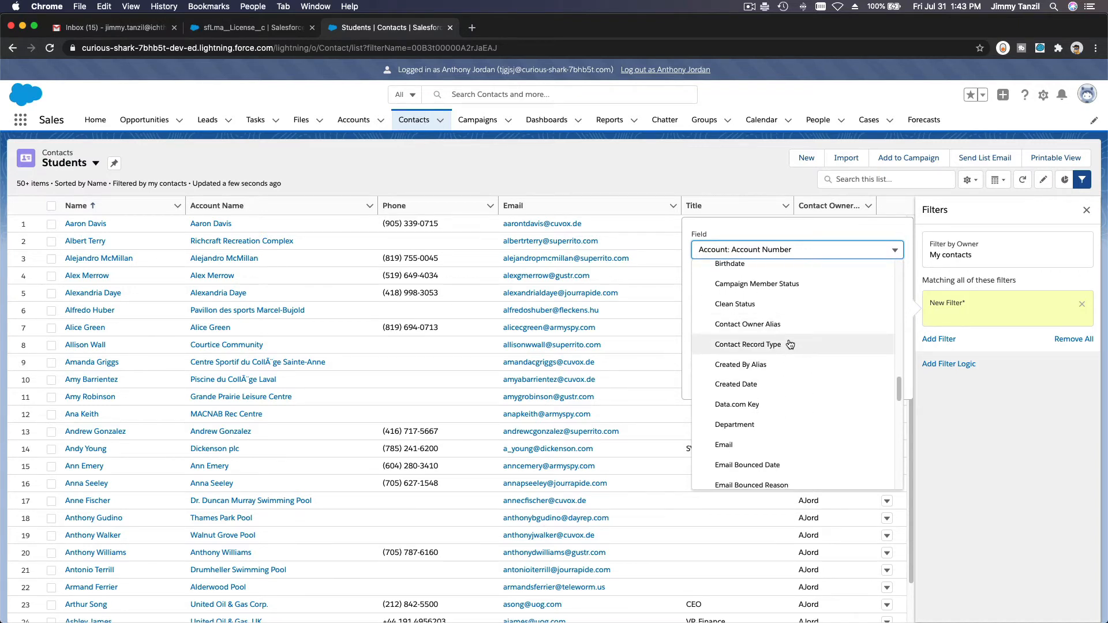
pyautogui.click(790, 345)
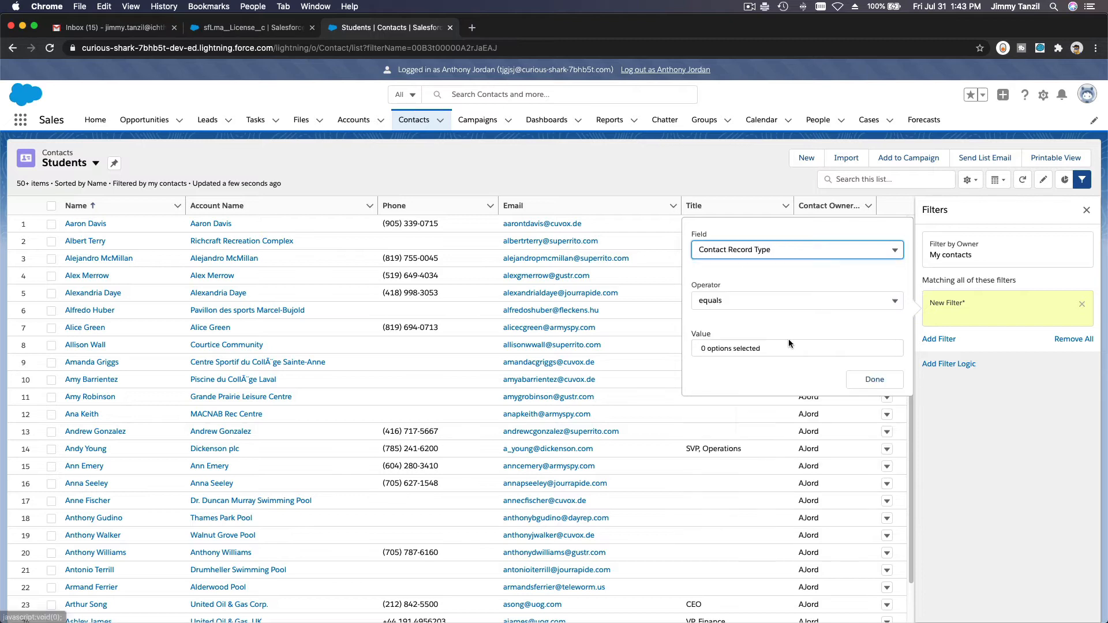
pyautogui.click(768, 349)
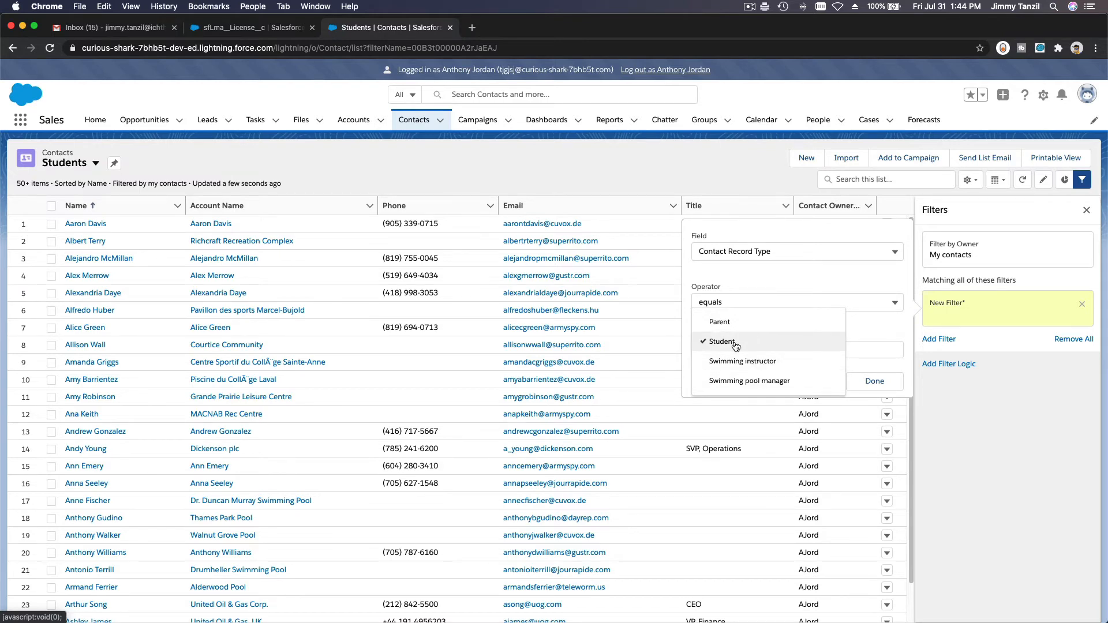
pyautogui.click(876, 369)
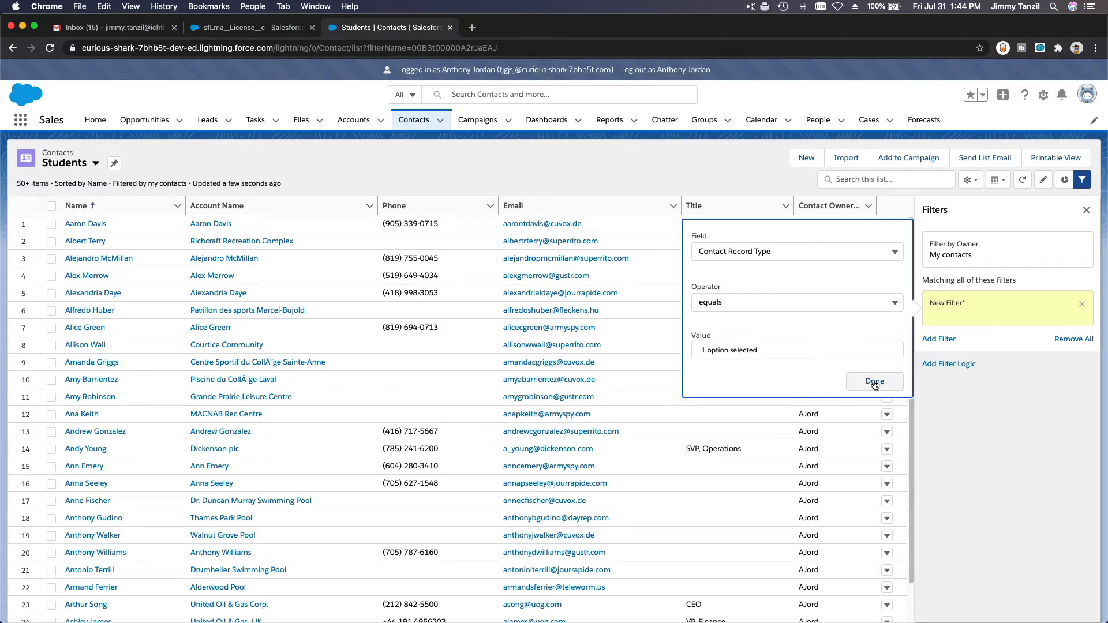
pyautogui.click(875, 383)
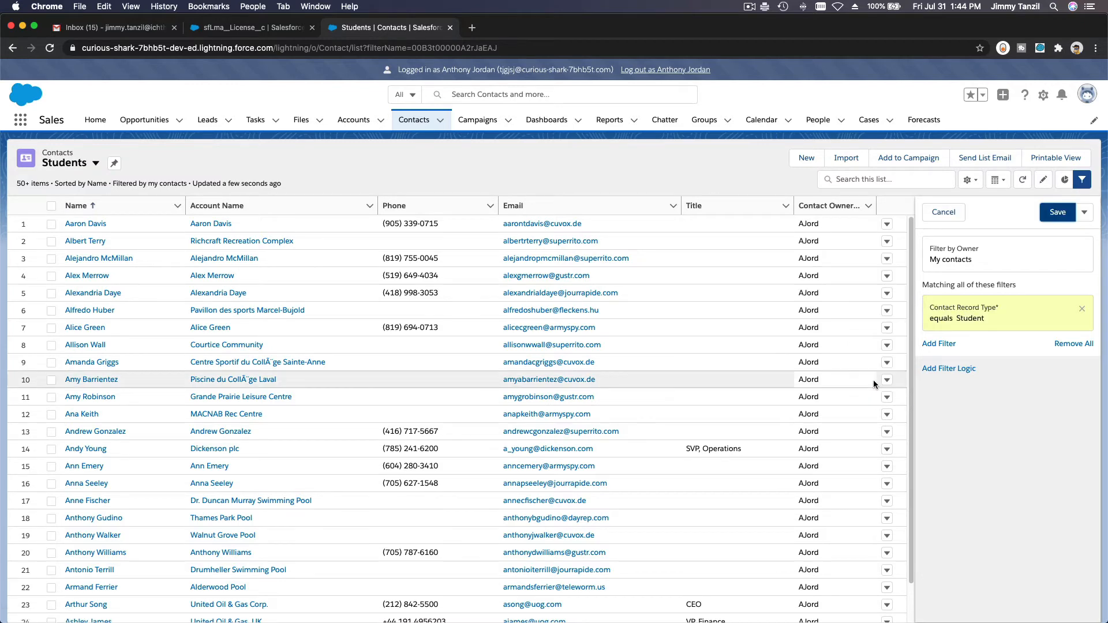
pyautogui.click(1057, 212)
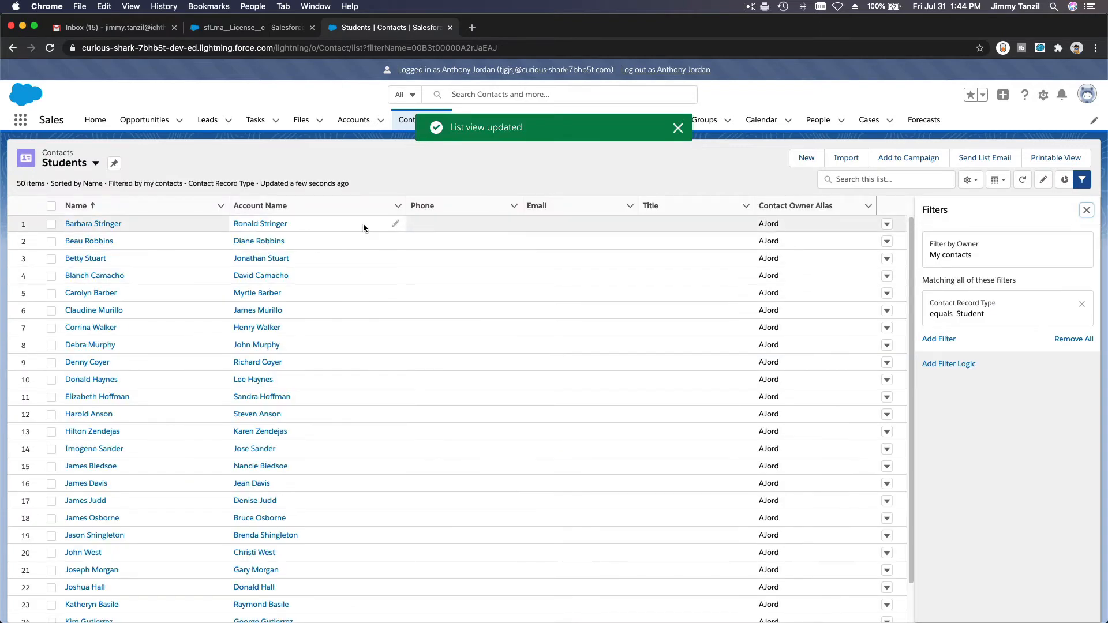
# Step: Add Contact Record Type to the visible fields of the Students list view
pyautogui.scroll(-6, 484, 223)
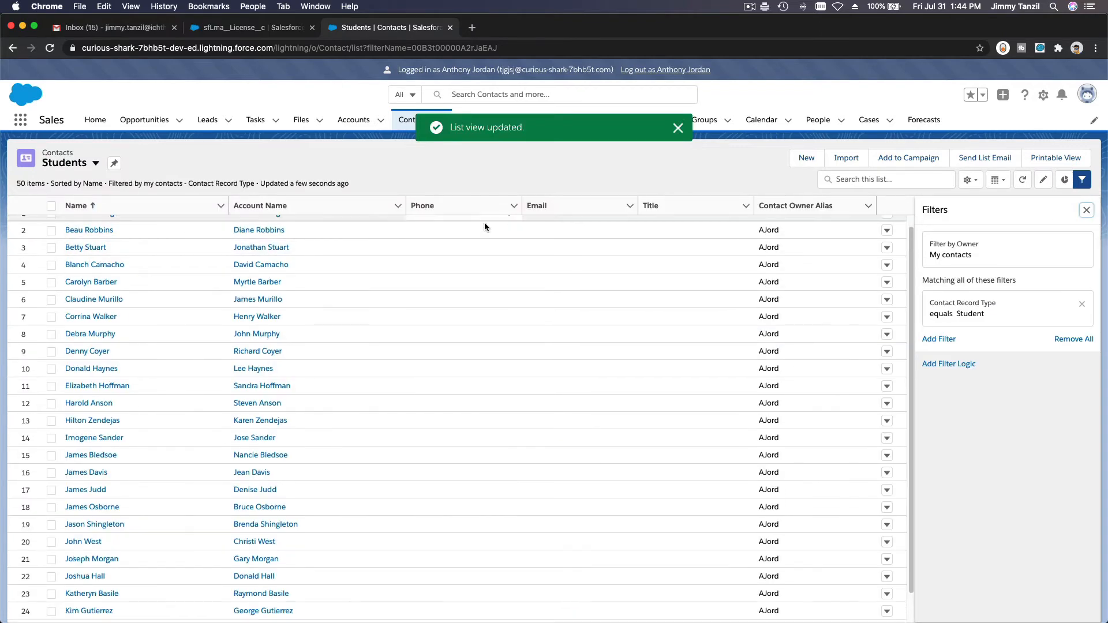
pyautogui.scroll(-3, 483, 223)
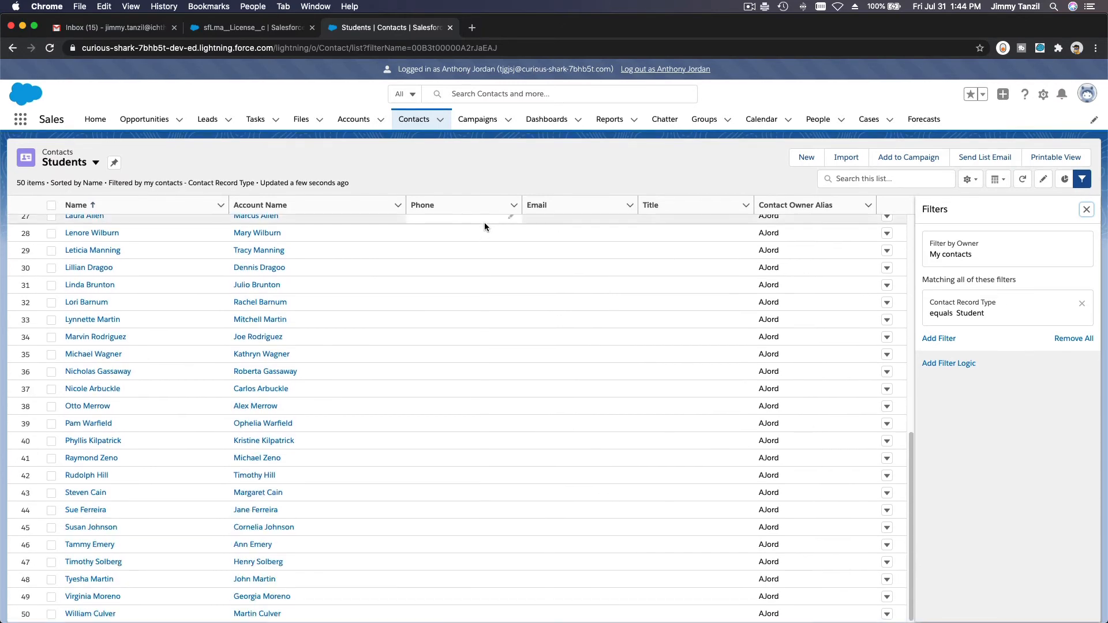
pyautogui.scroll(10, 493, 309)
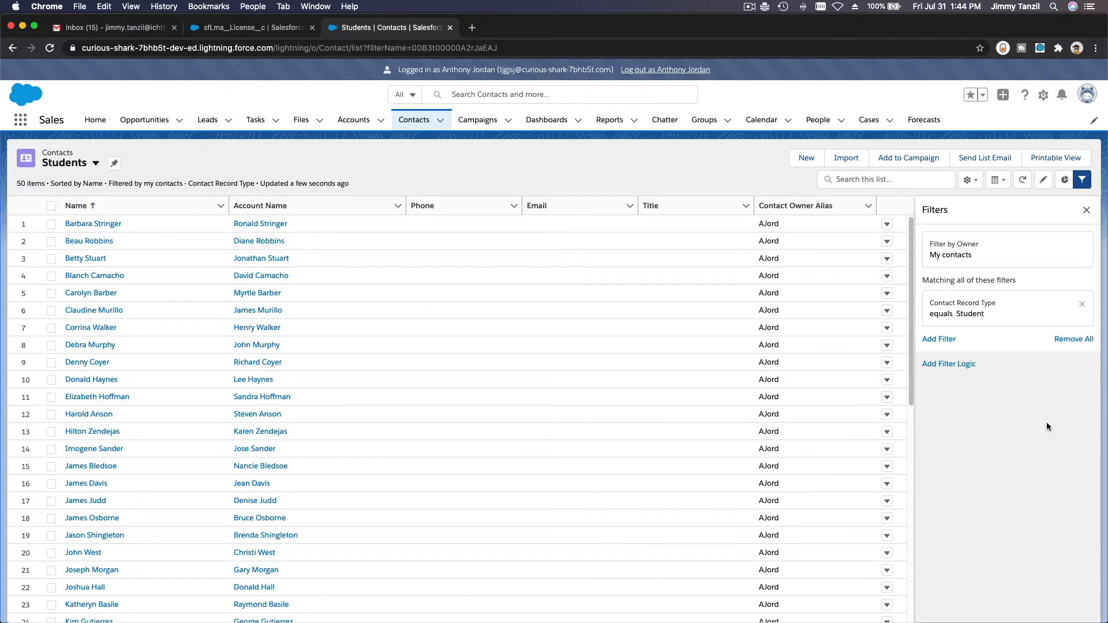
pyautogui.click(970, 181)
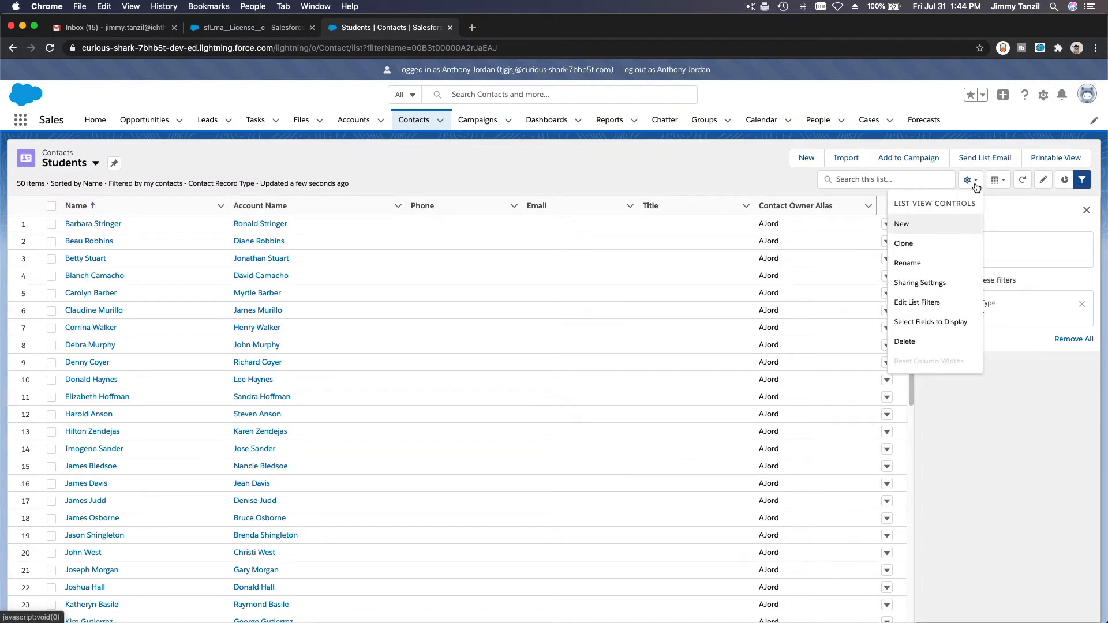
pyautogui.click(957, 328)
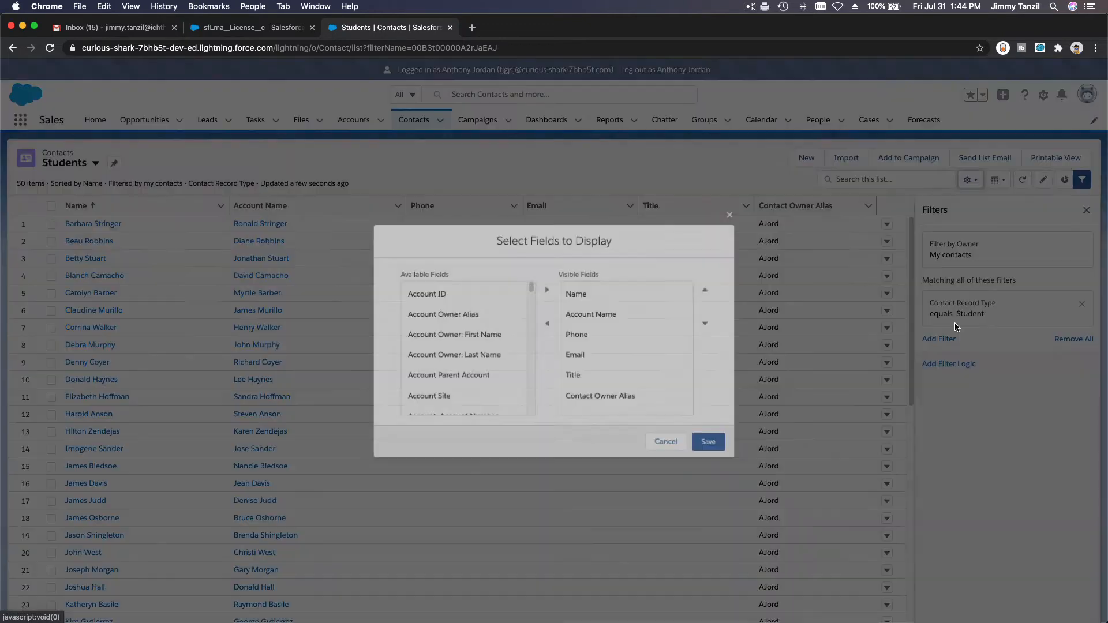
pyautogui.click(488, 297)
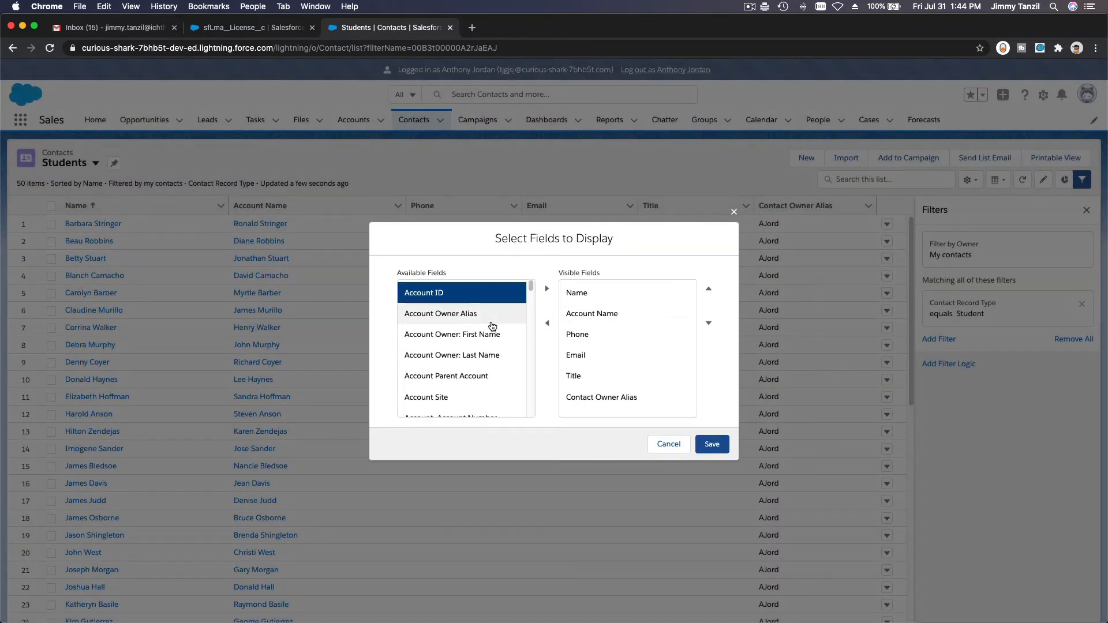
pyautogui.scroll(-3, 493, 327)
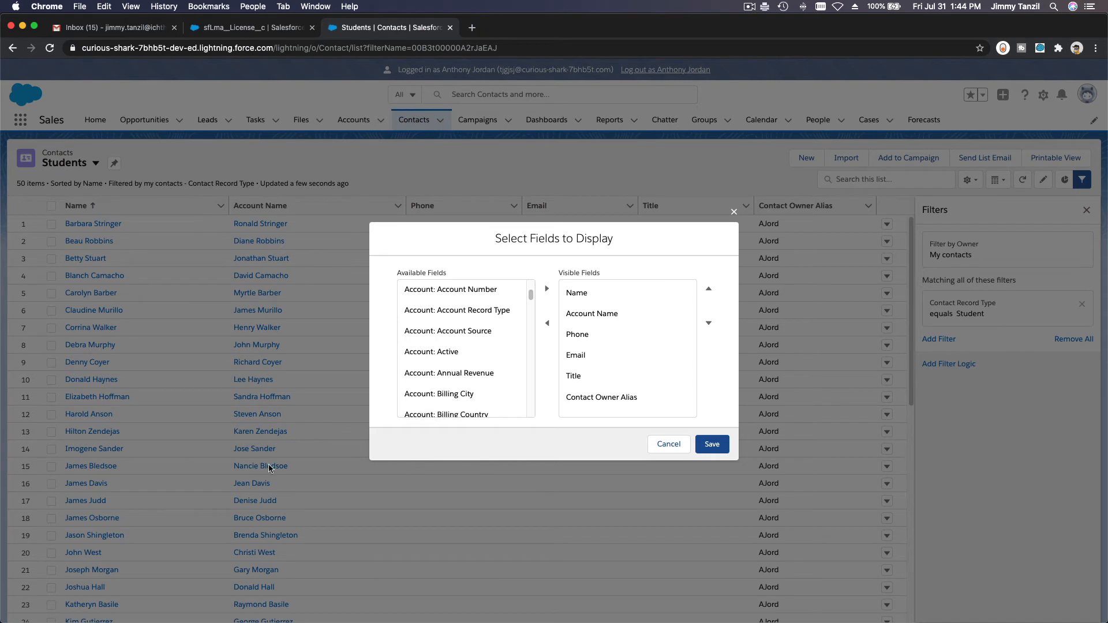
pyautogui.scroll(-5, 445, 323)
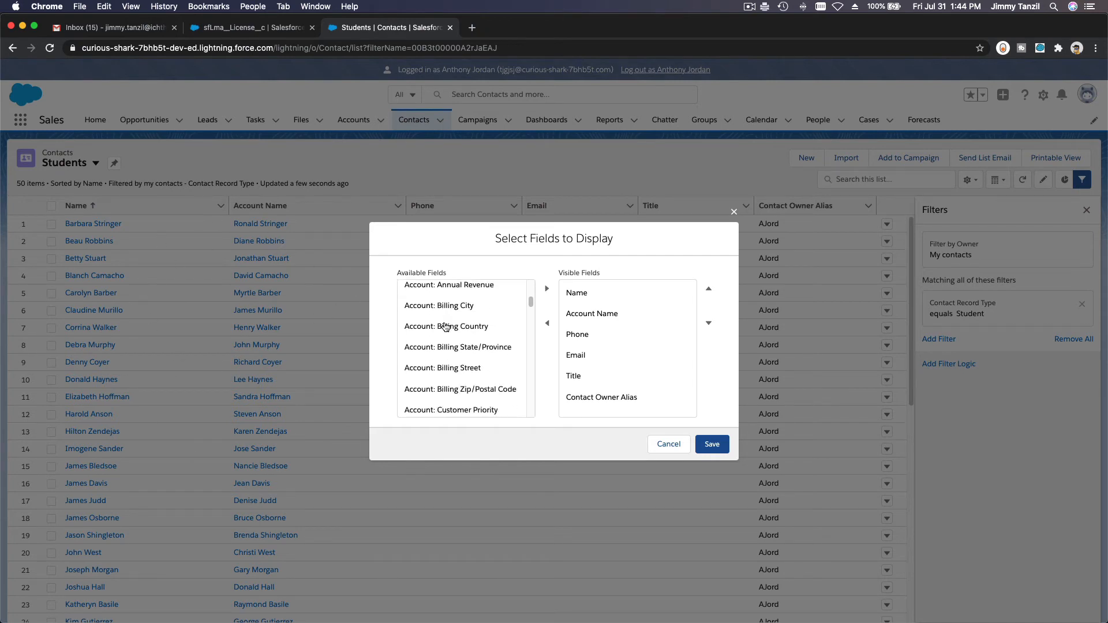
pyautogui.scroll(-10, 446, 327)
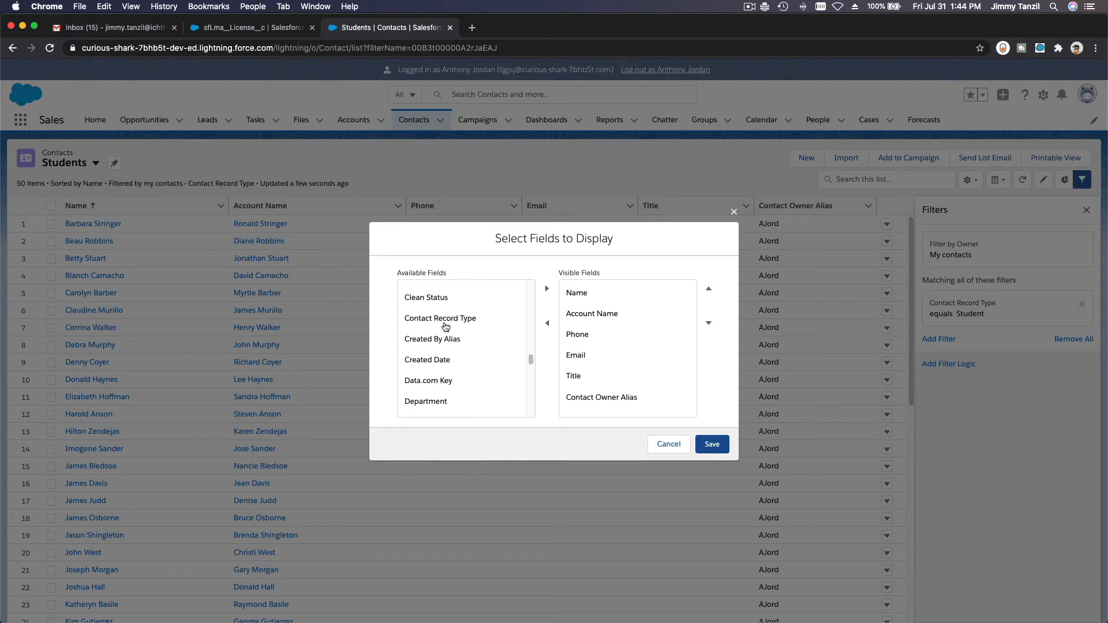
pyautogui.click(450, 287)
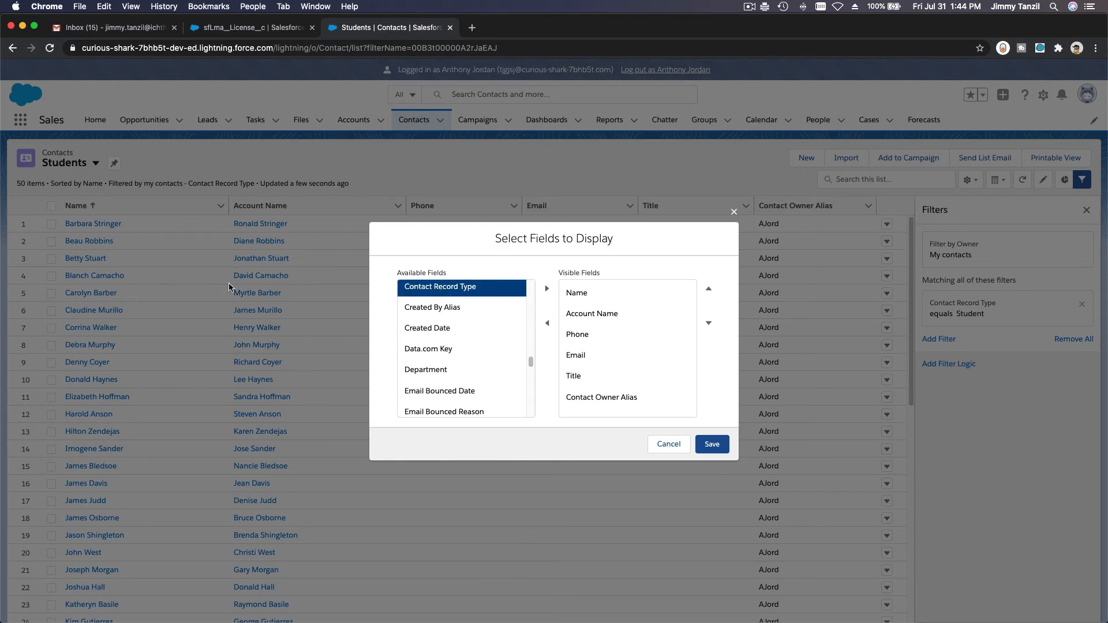
pyautogui.click(547, 288)
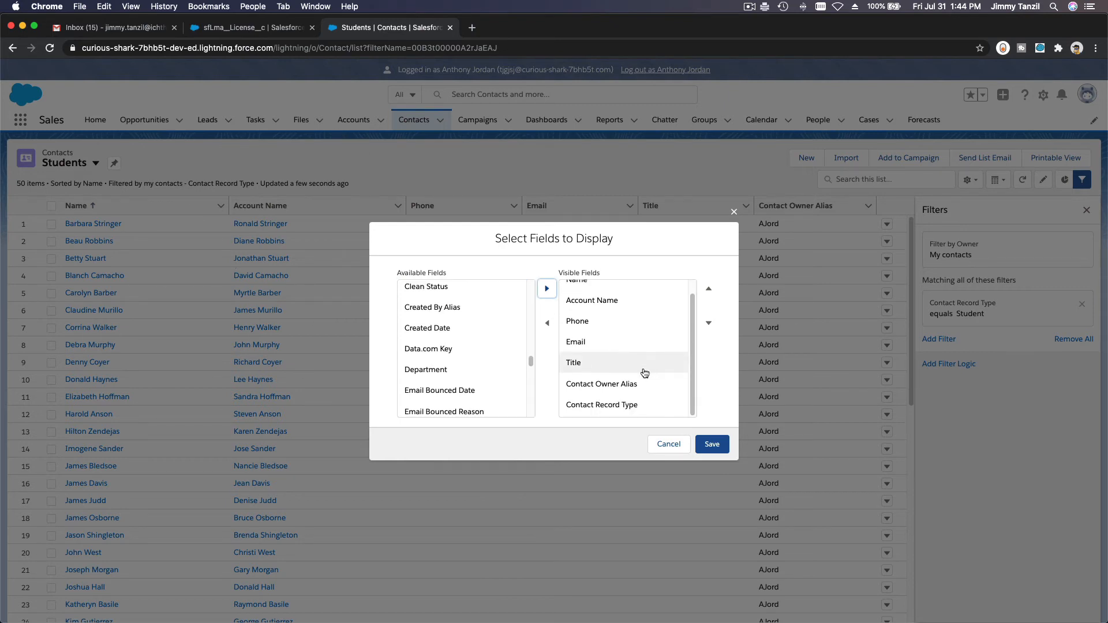
# Step: Move Contact Record Type to the first position among the visible fields, above Name, and save the field selection
pyautogui.scroll(-1, 620, 398)
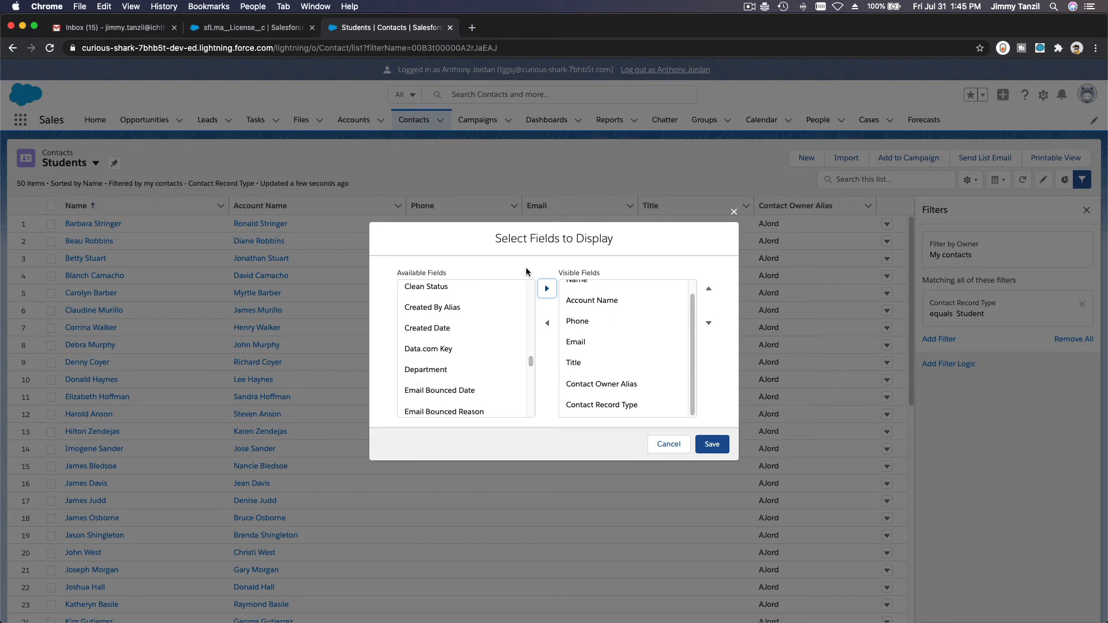
pyautogui.click(614, 404)
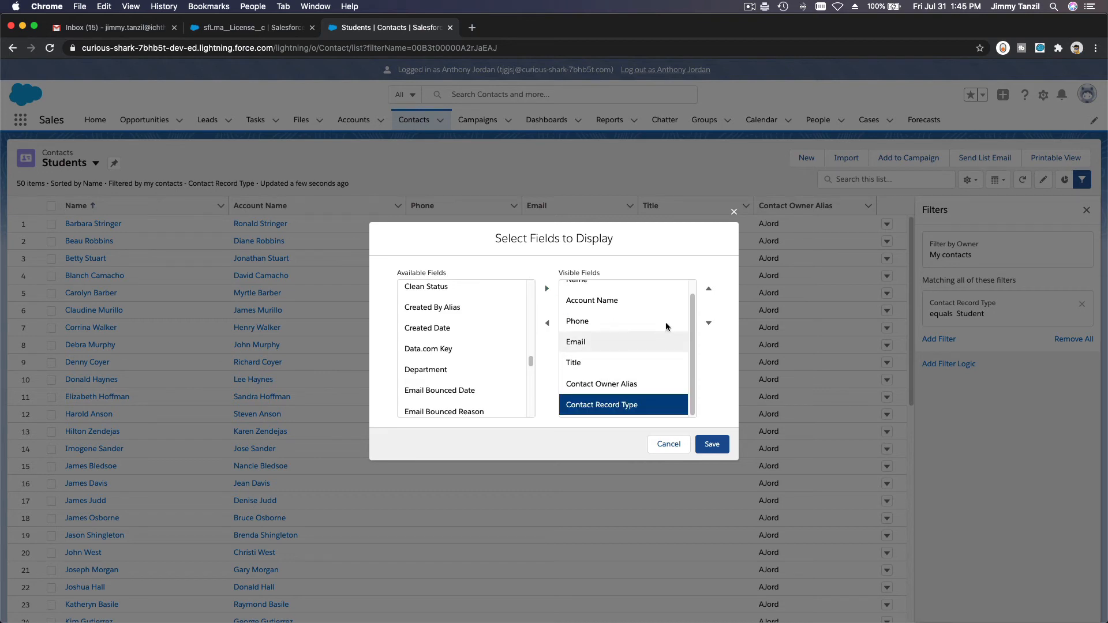
pyautogui.click(709, 290)
pyautogui.click(709, 291)
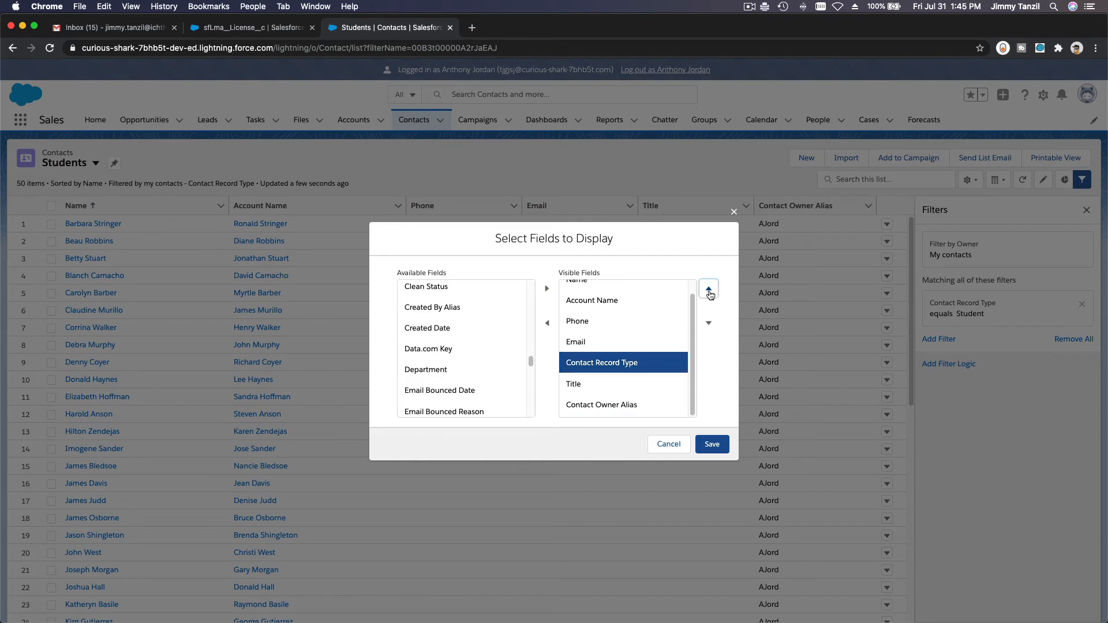
pyautogui.click(708, 290)
pyautogui.click(709, 290)
pyautogui.click(709, 290)
pyautogui.click(709, 291)
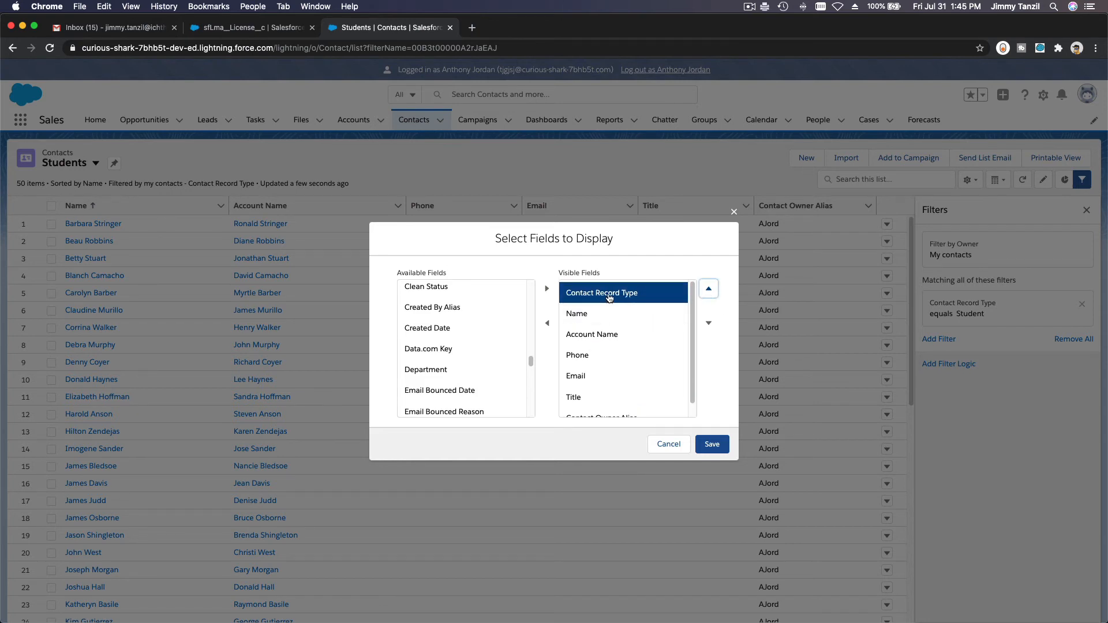
pyautogui.click(710, 445)
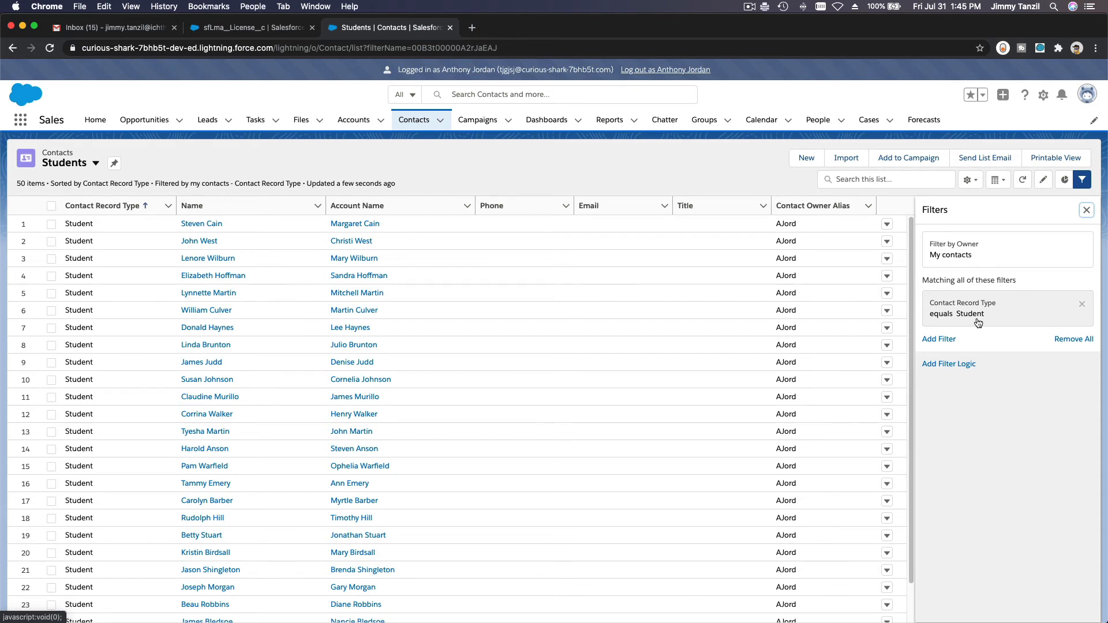
# Step: Review the available contact list views and the list view control options for Students
pyautogui.click(94, 167)
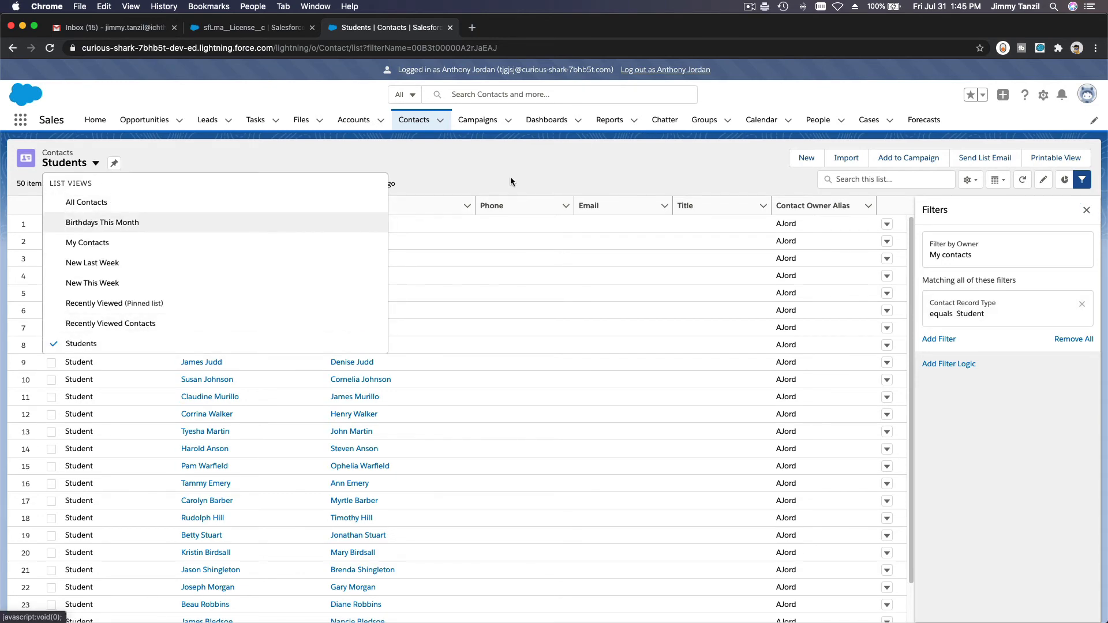
pyautogui.press('Escape')
pyautogui.click(979, 186)
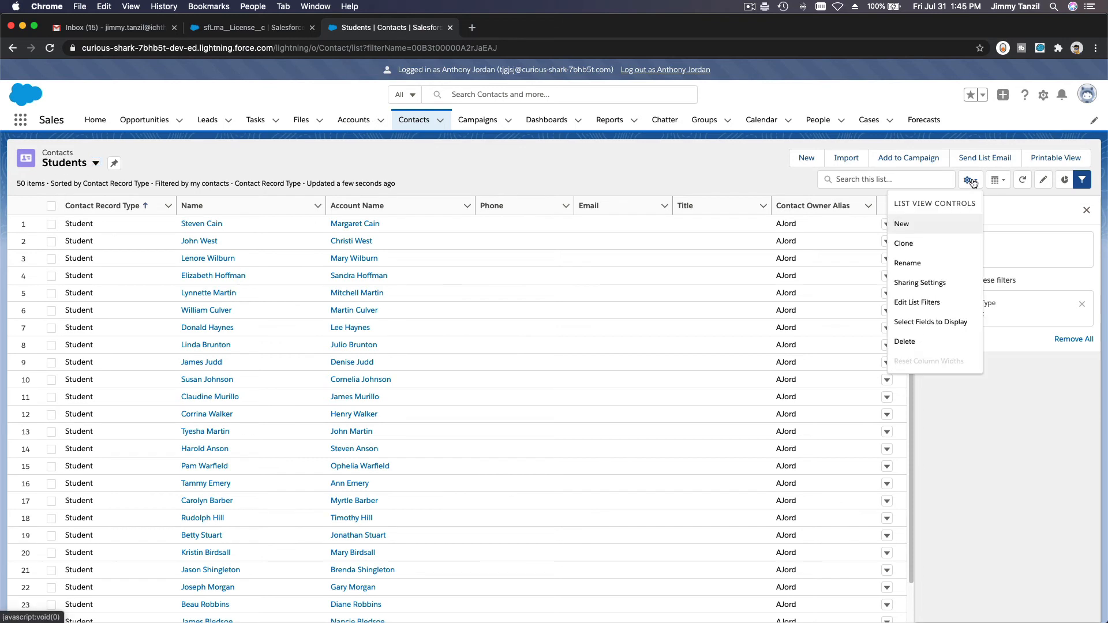
pyautogui.click(989, 442)
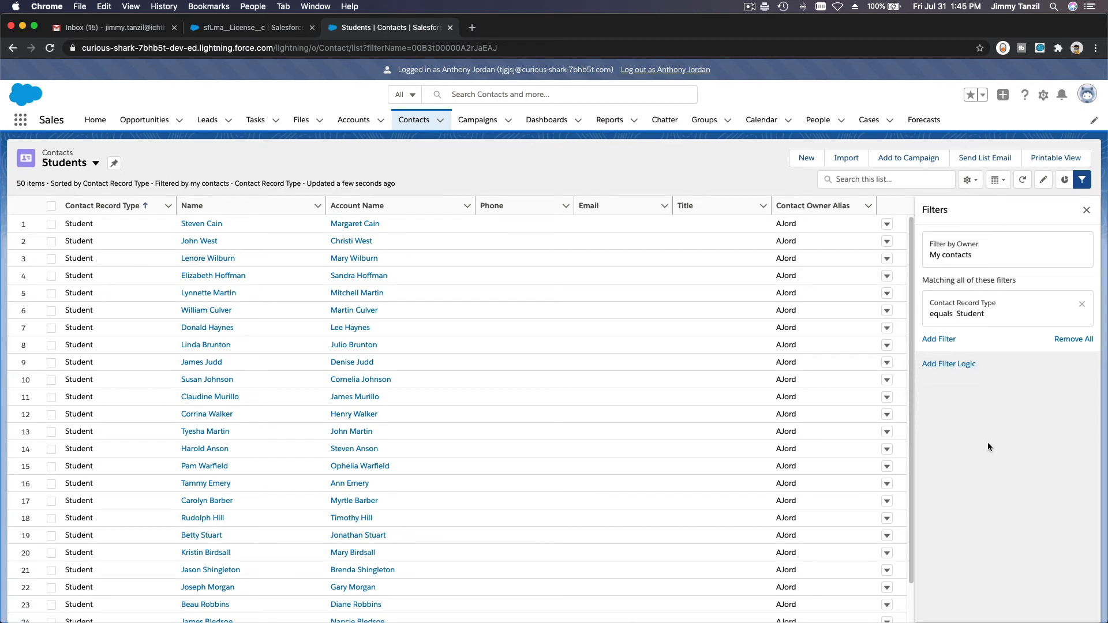